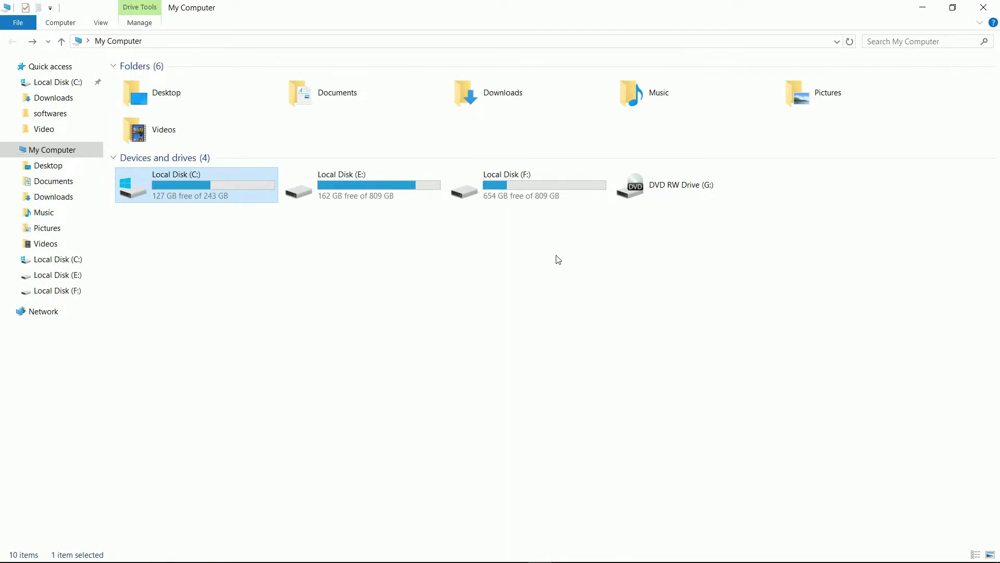
pyautogui.click(267, 244)
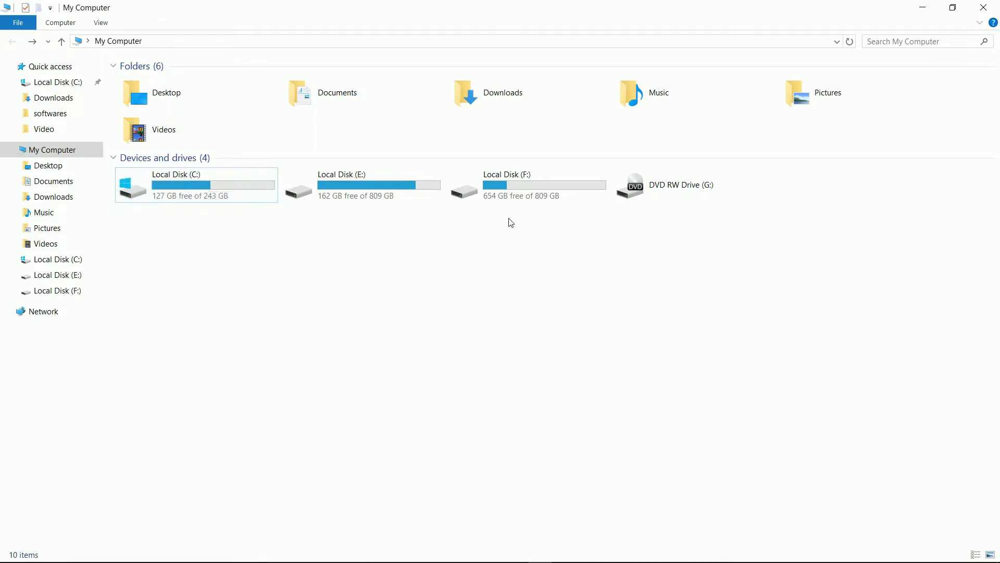
pyautogui.click(922, 8)
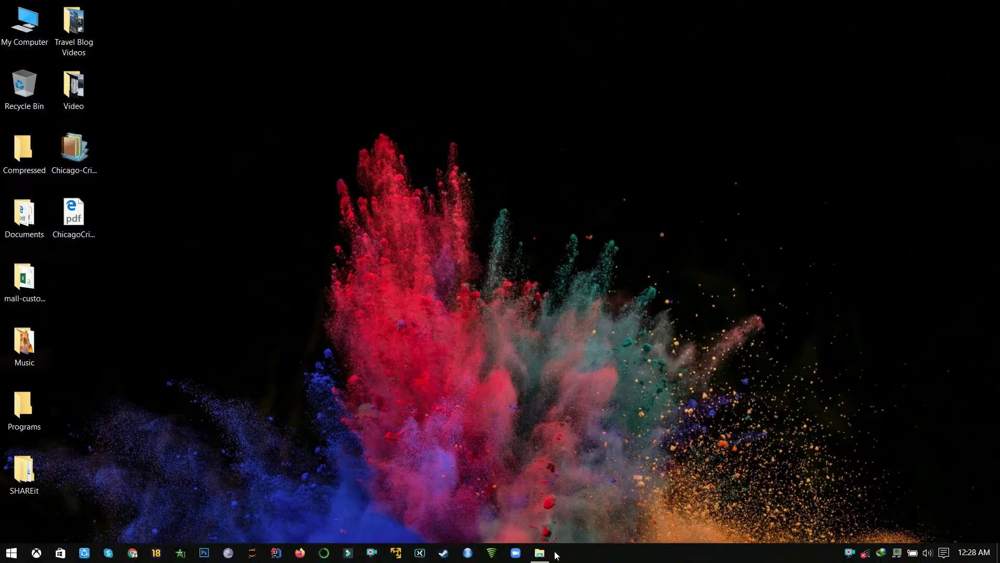
pyautogui.click(546, 556)
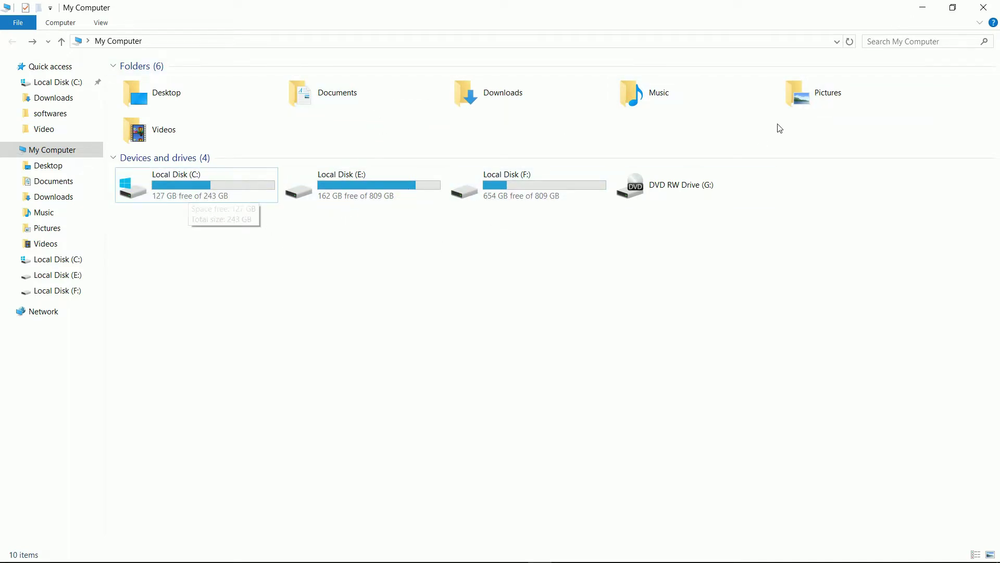
pyautogui.click(913, 7)
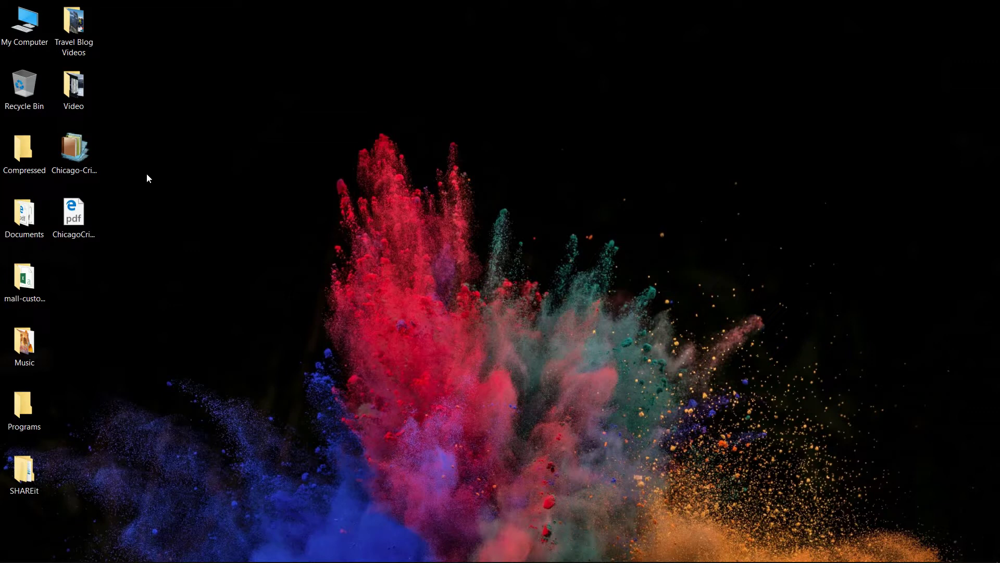
# Open My Computer from the desktop, view its folders and drives in a maximized window, and minimize it
pyautogui.hotkey('ctrl', 'a')
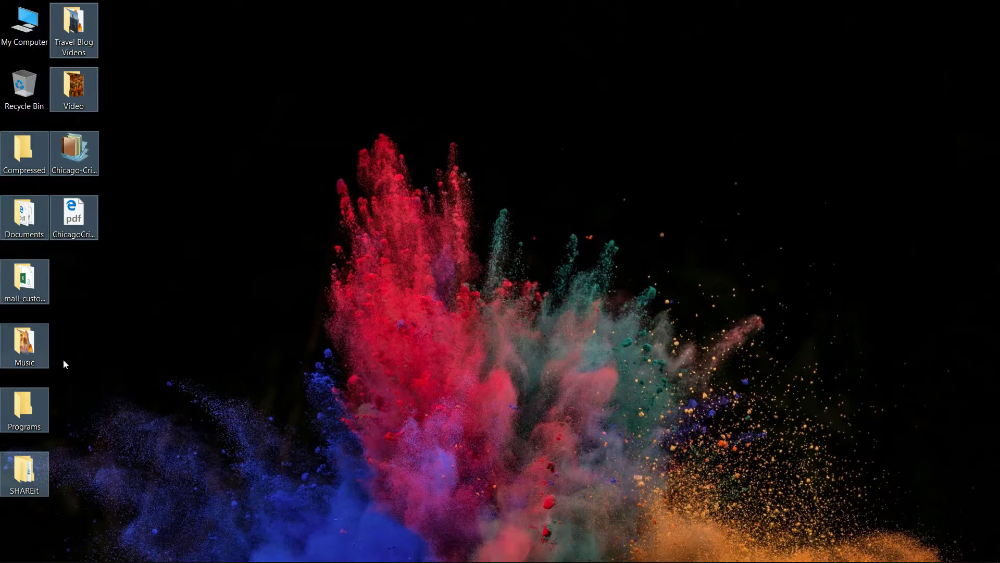
pyautogui.doubleClick(19, 35)
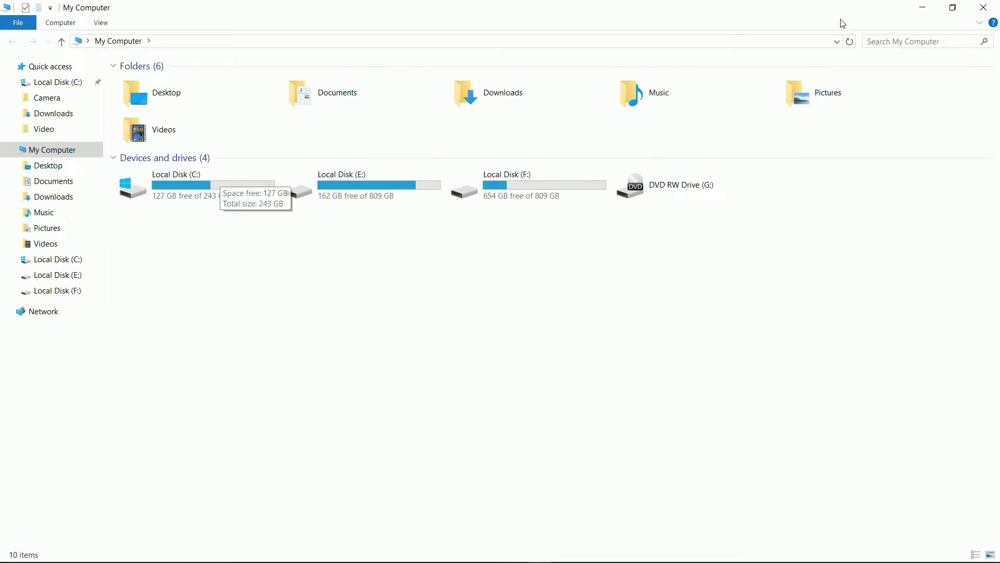
pyautogui.click(922, 8)
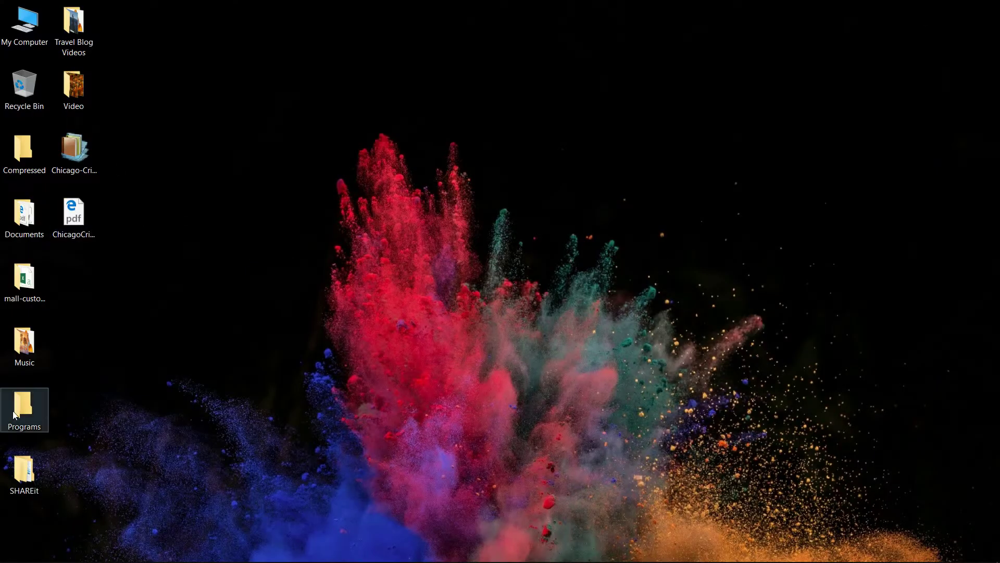
pyautogui.doubleClick(24, 30)
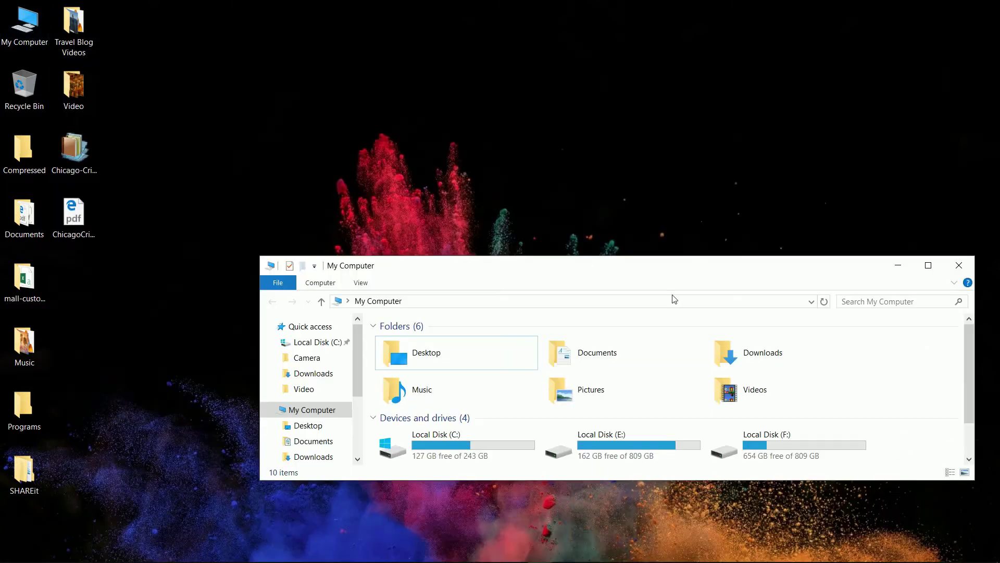
pyautogui.click(929, 265)
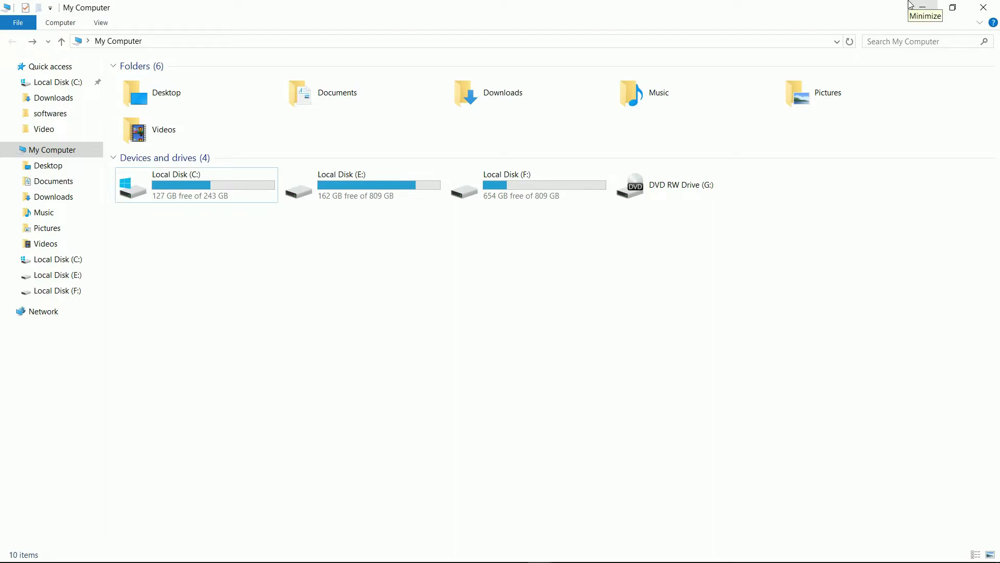
pyautogui.click(910, 4)
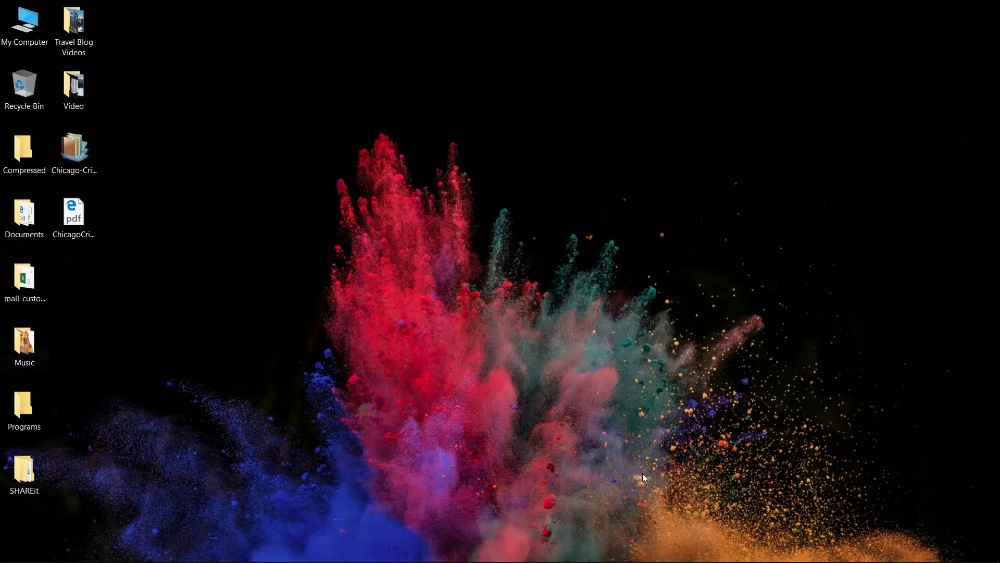
# Open Task Manager from the desktop
pyautogui.hotkey('ctrl', 'shift', 'Escape')
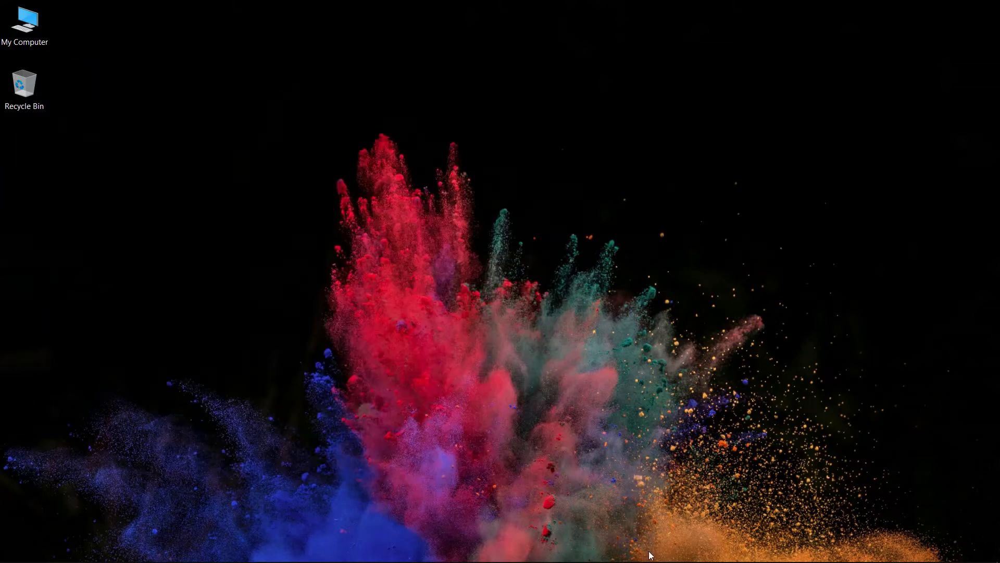
pyautogui.moveTo(650, 557)
pyautogui.rightClick(622, 549)
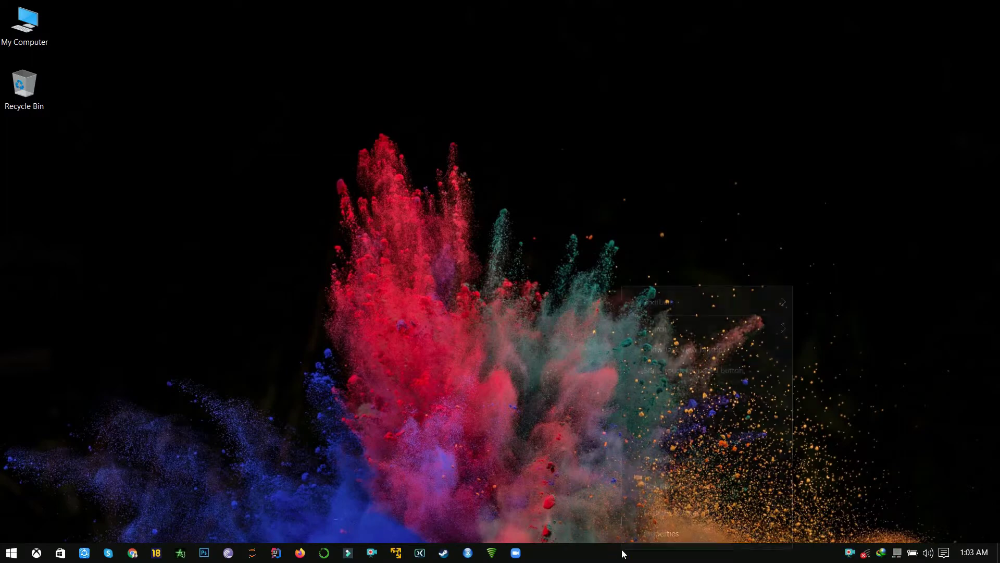
pyautogui.click(668, 486)
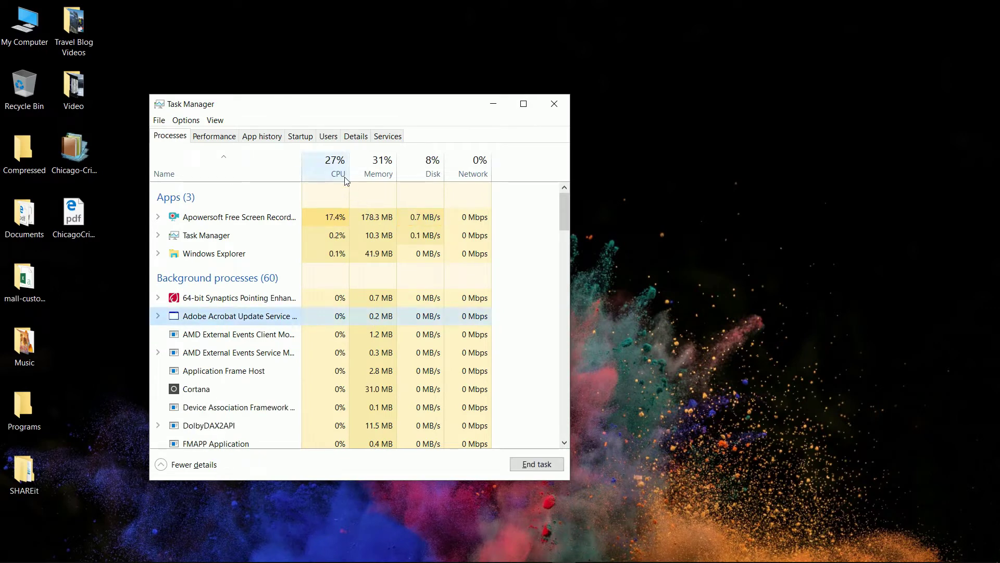
# Review the startup programs in Task Manager and check the available actions for Adobe Updater Startup Utility
pyautogui.click(220, 138)
pyautogui.click(300, 136)
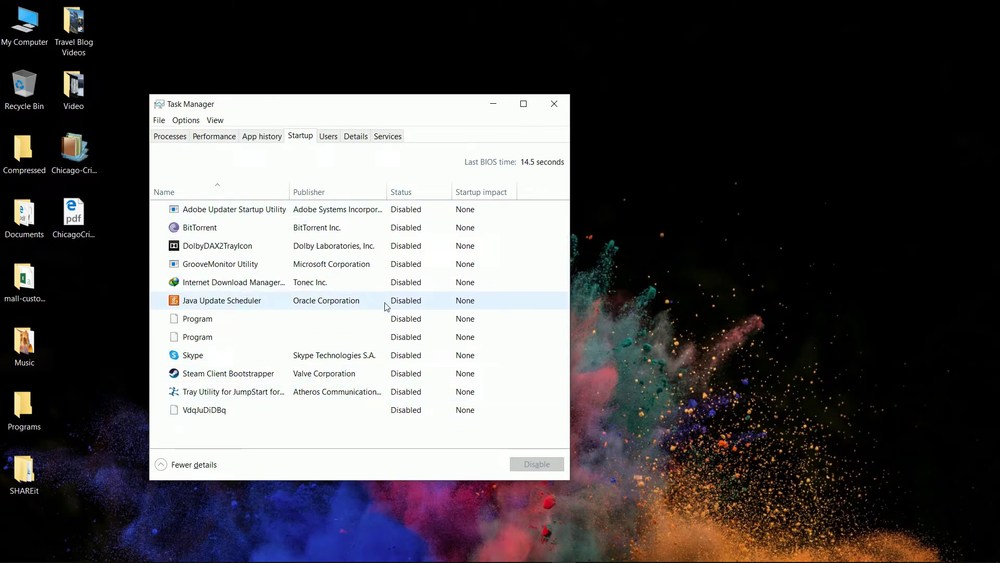
pyautogui.rightClick(411, 210)
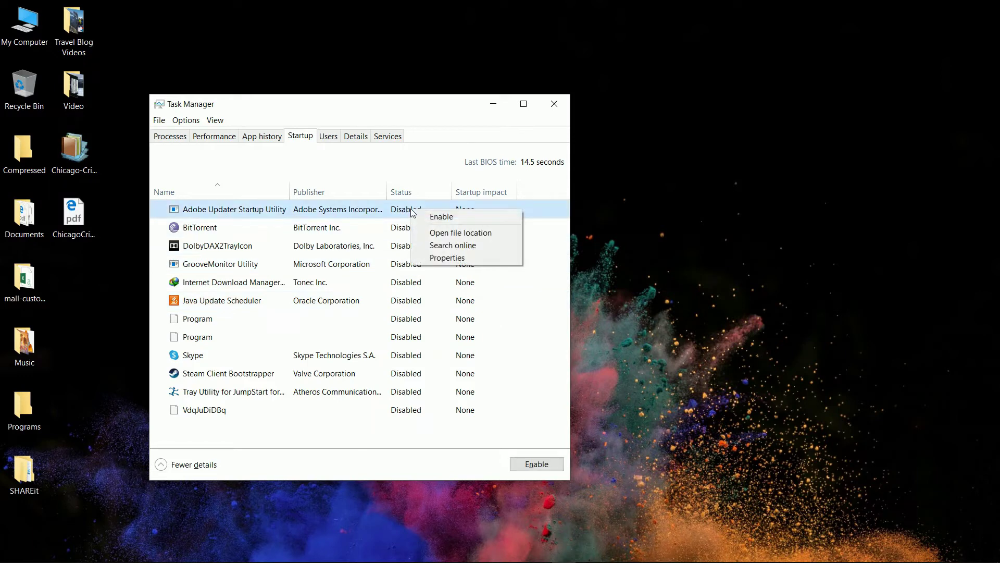
pyautogui.click(395, 213)
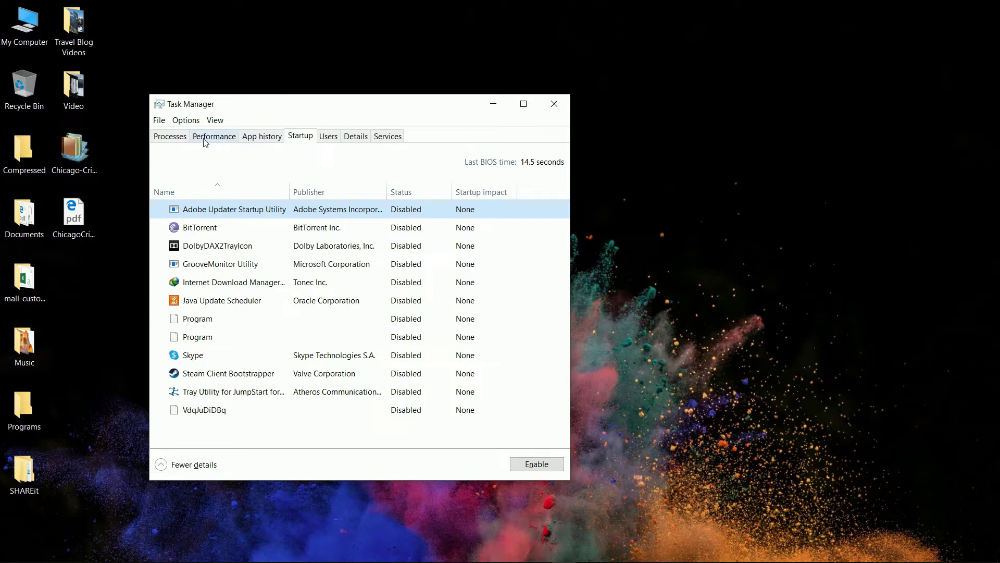
# Review the running apps and background processes, select Windows Explorer, and close Task Manager
pyautogui.click(176, 139)
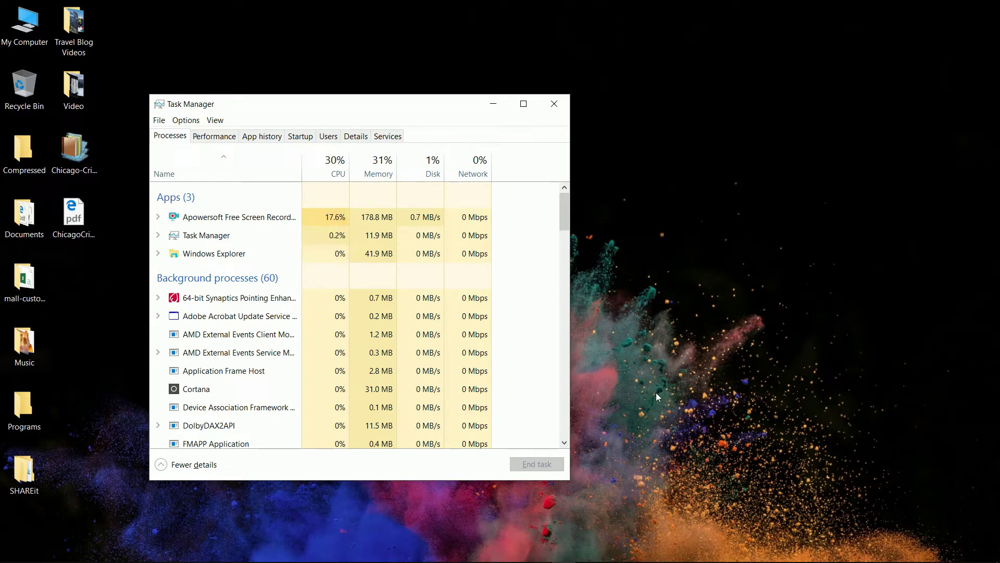
pyautogui.click(493, 104)
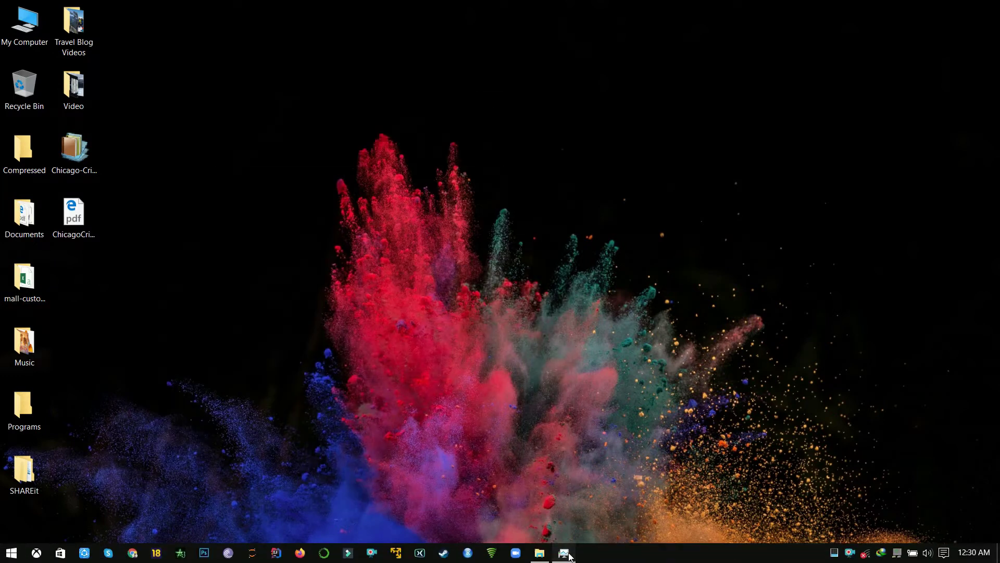
pyautogui.click(564, 552)
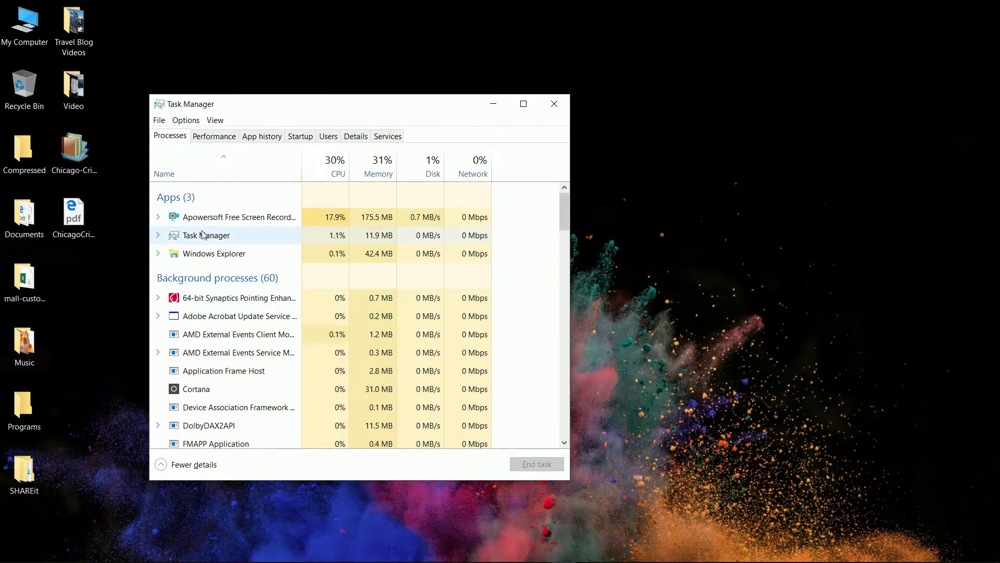
pyautogui.scroll(-2, 234, 323)
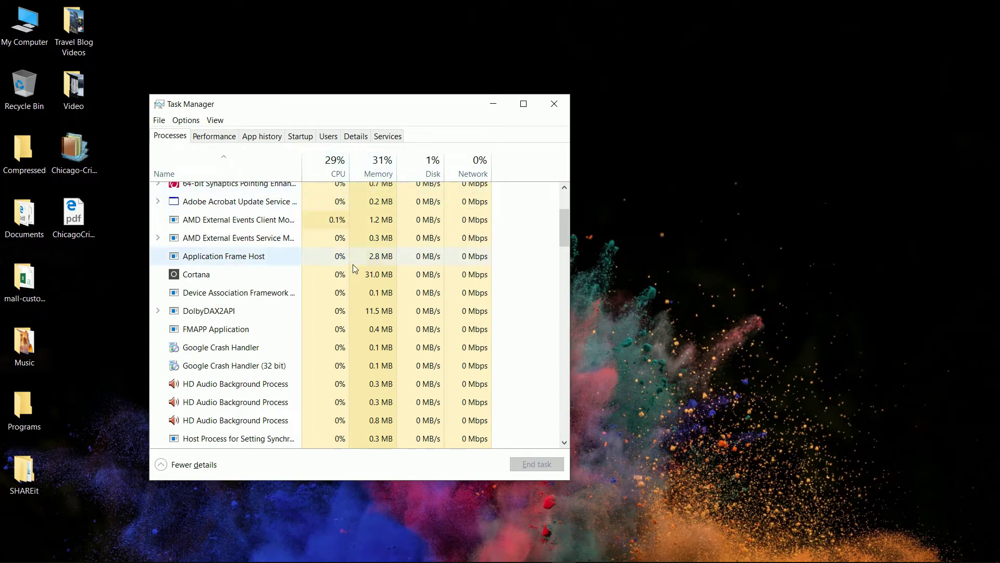
pyautogui.scroll(3, 314, 305)
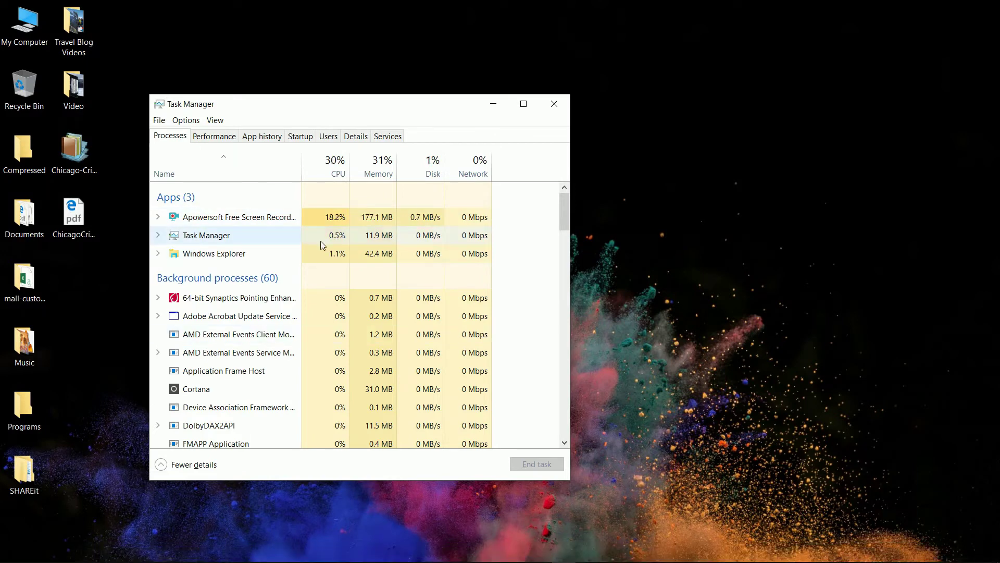
pyautogui.click(290, 253)
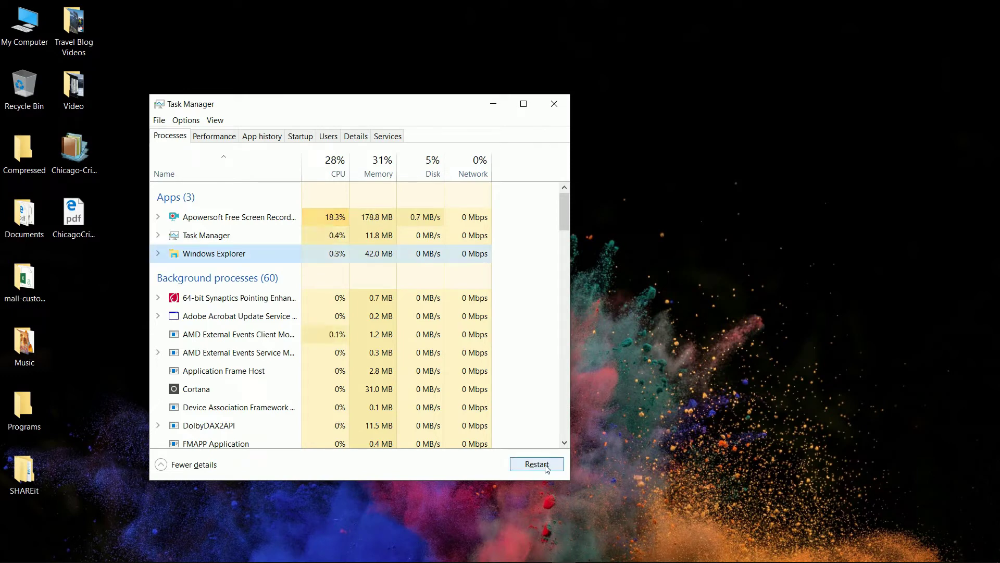
pyautogui.click(554, 105)
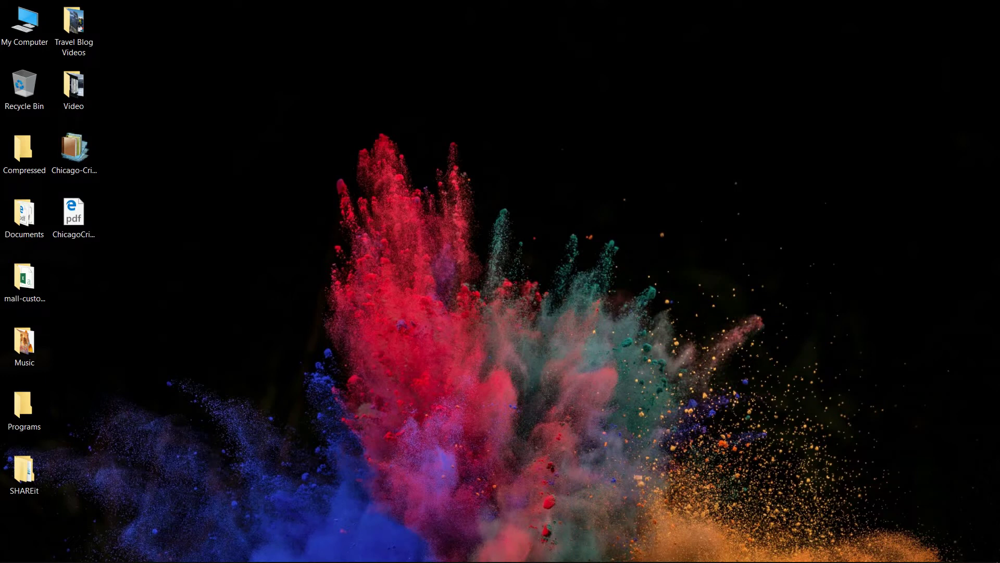
# View the contents of Local Disk (C:), return to My Computer, and show the desktop
pyautogui.moveTo(511, 562)
pyautogui.click(541, 553)
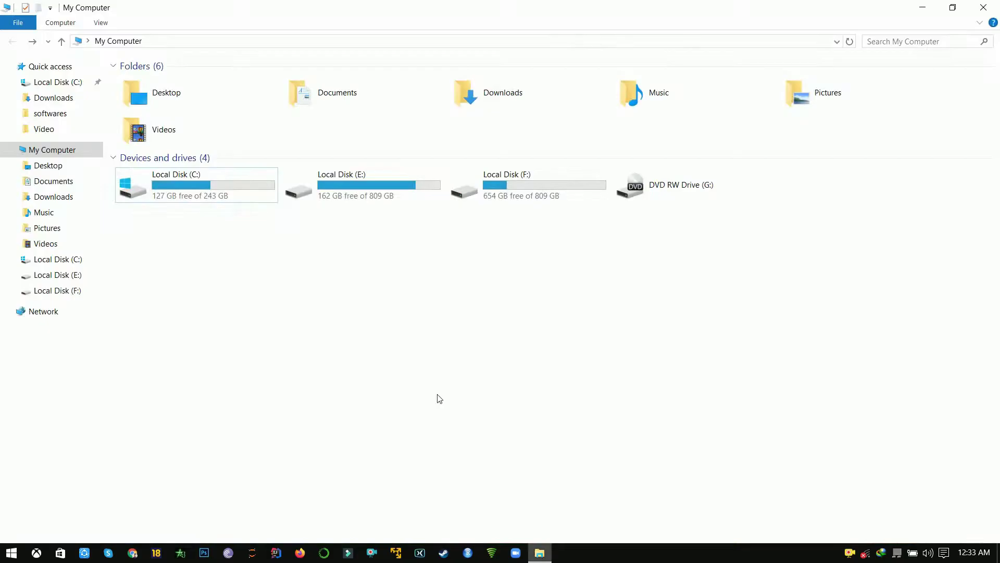
pyautogui.doubleClick(202, 179)
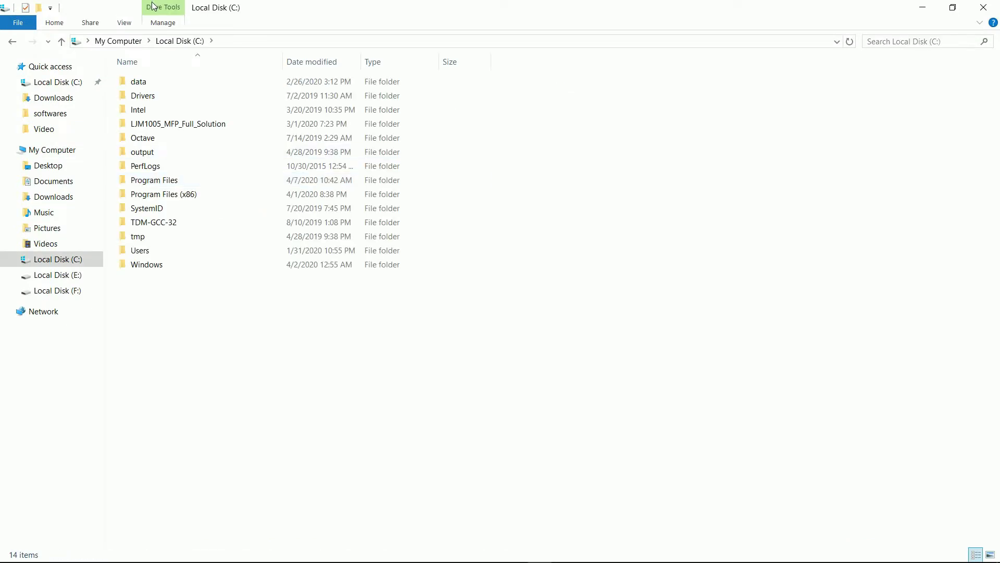
pyautogui.click(117, 41)
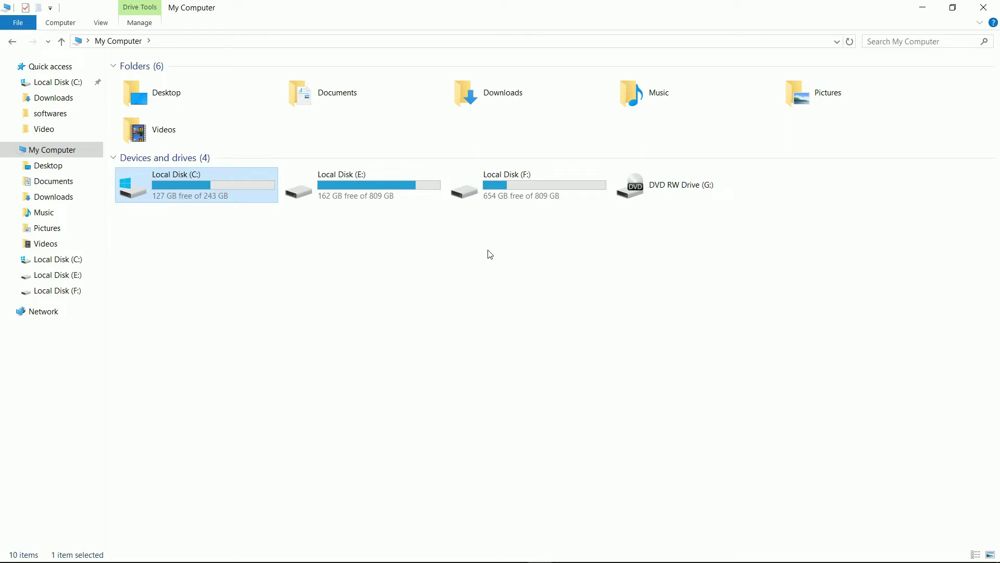
pyautogui.press('super+d')
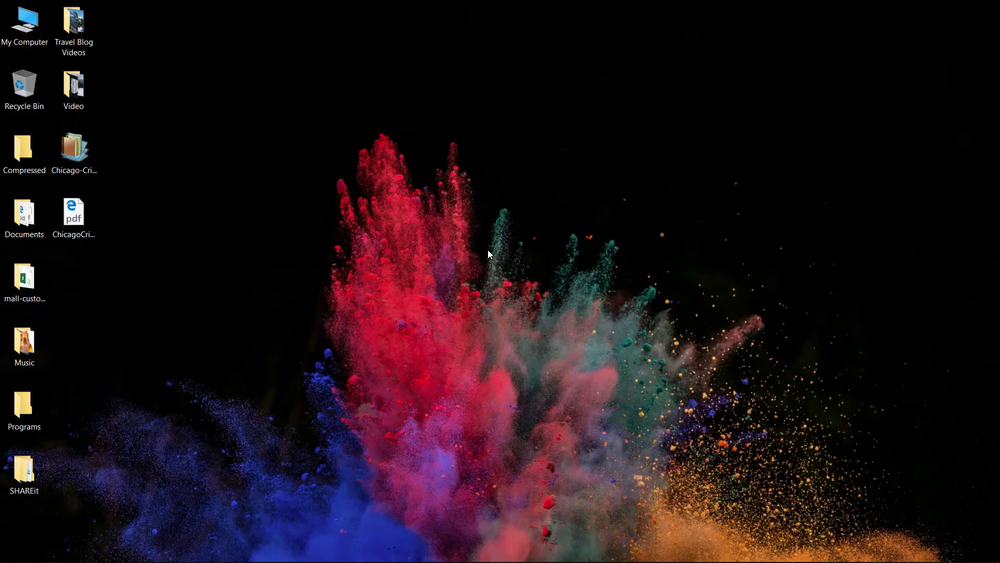
# Search for "cont", open Control Panel, and bring up the list of installed programs to uninstall
pyautogui.press('super')
pyautogui.write('cont')
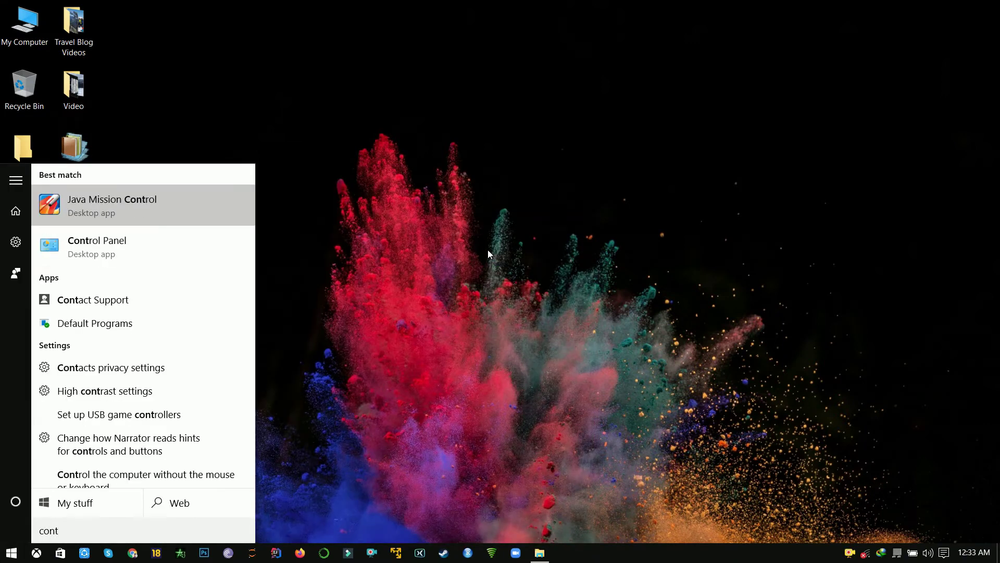
pyautogui.press('Down')
pyautogui.press('Return')
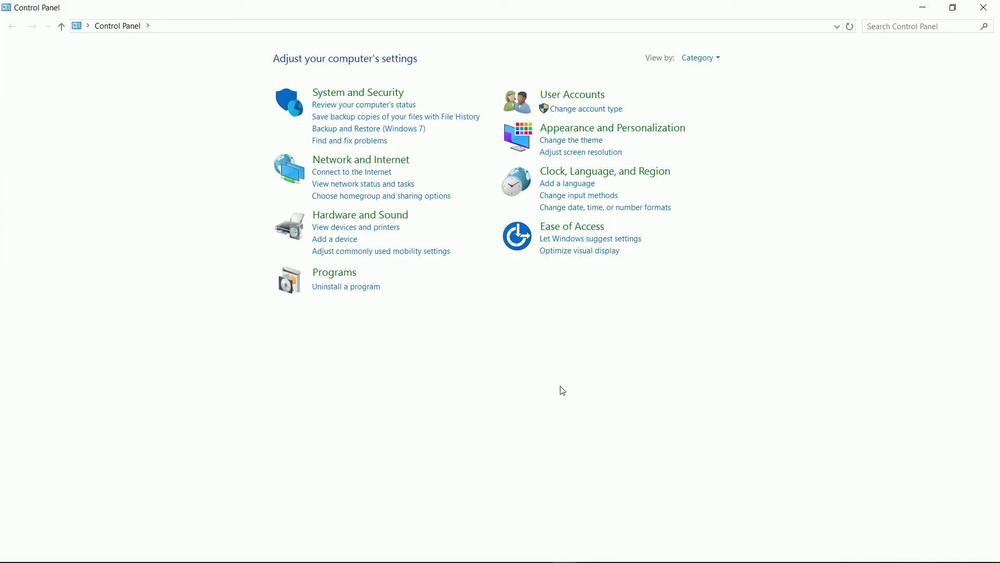
pyautogui.click(359, 288)
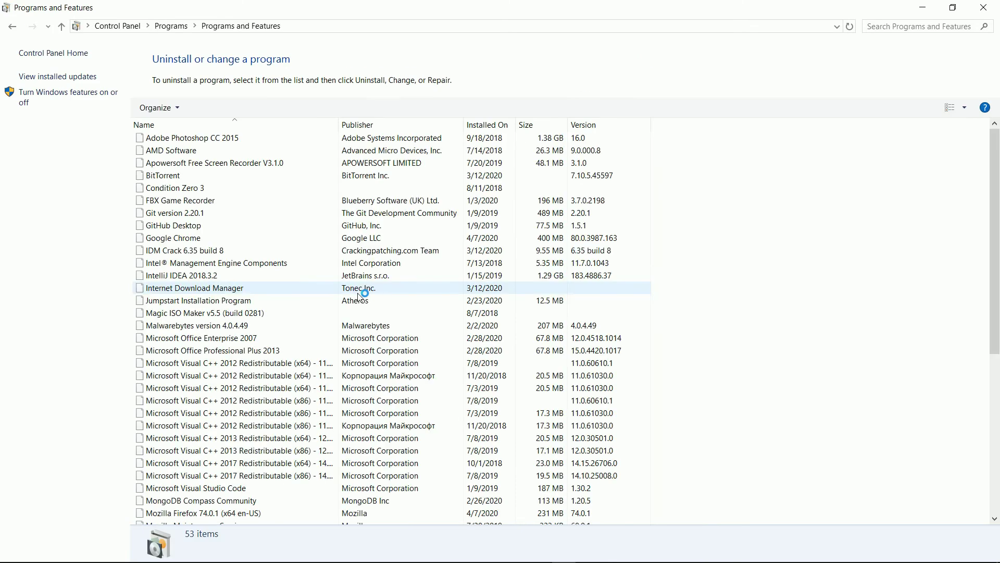
# Select Adobe Reader XI (11.0.23) among the installed programs to see its uninstall options, and close the window
pyautogui.scroll(-8, 309, 294)
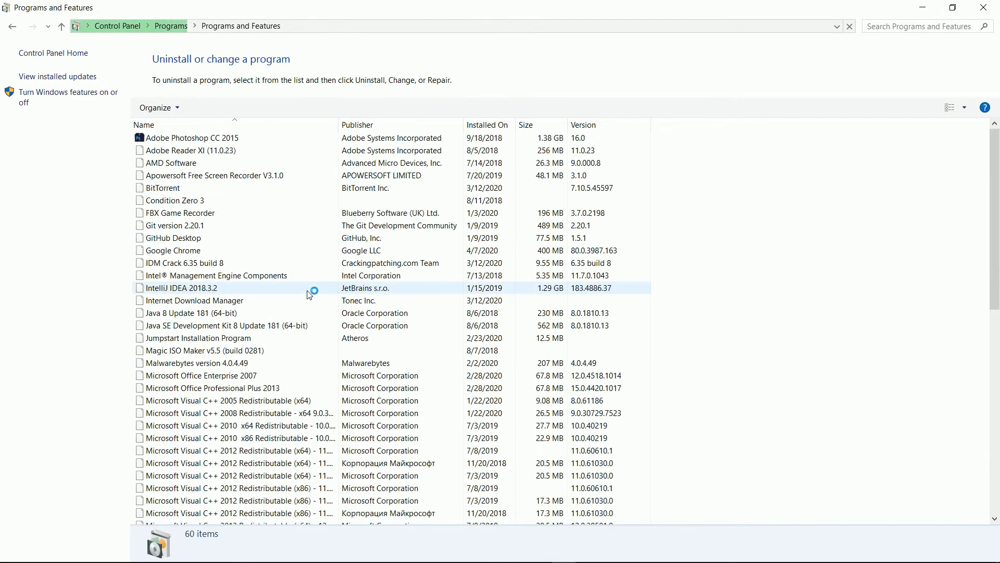
pyautogui.click(271, 150)
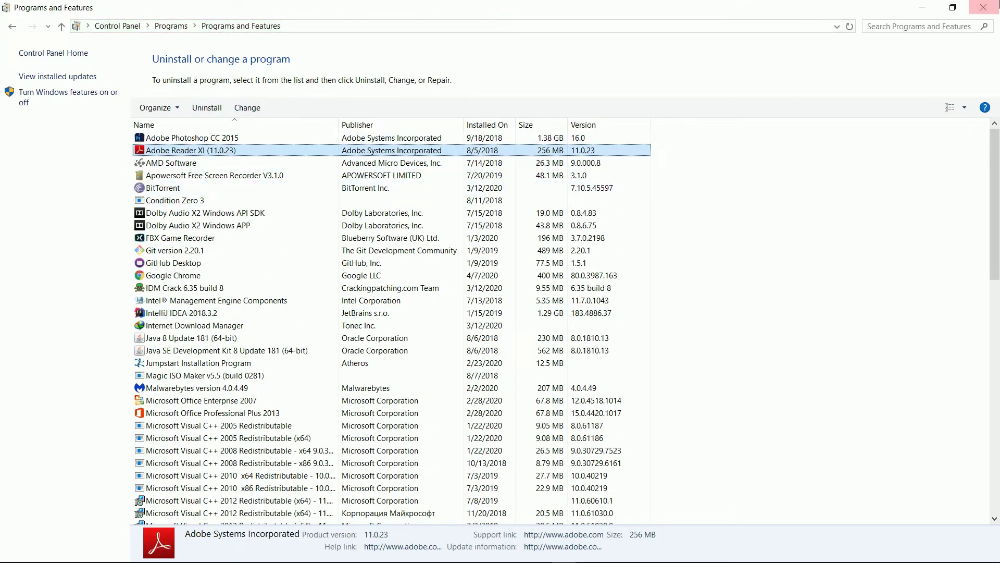
pyautogui.click(984, 7)
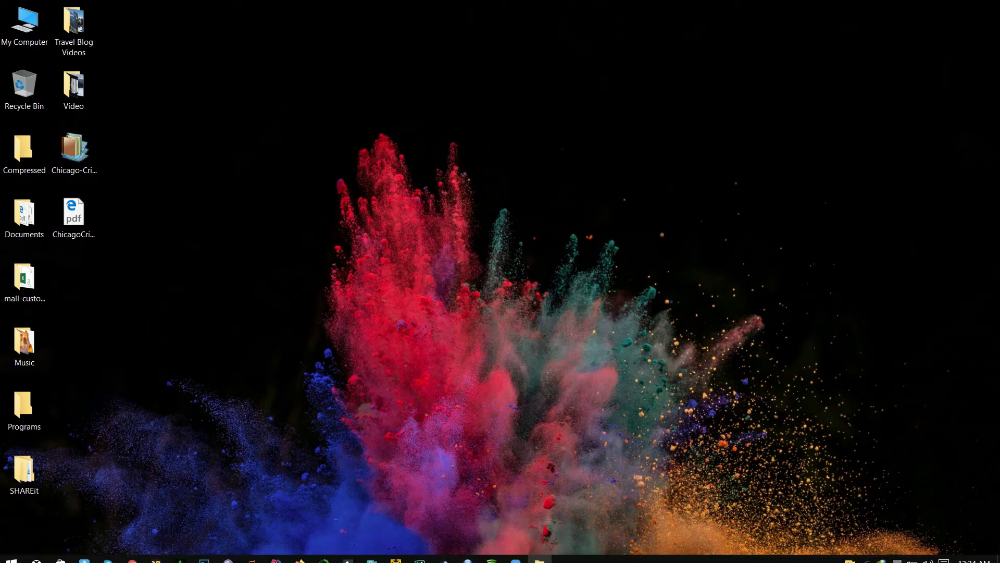
pyautogui.rightClick(854, 557)
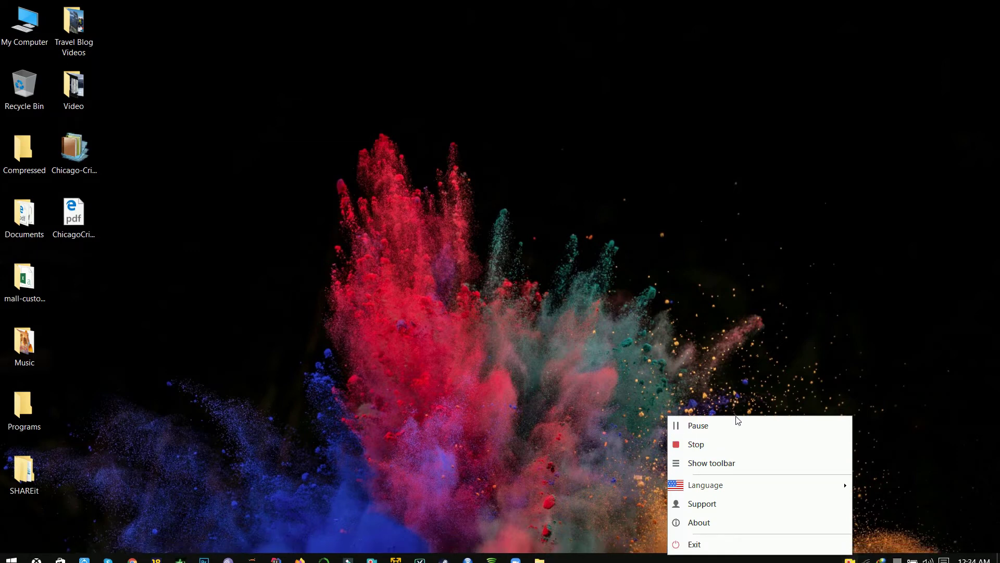
pyautogui.click(736, 440)
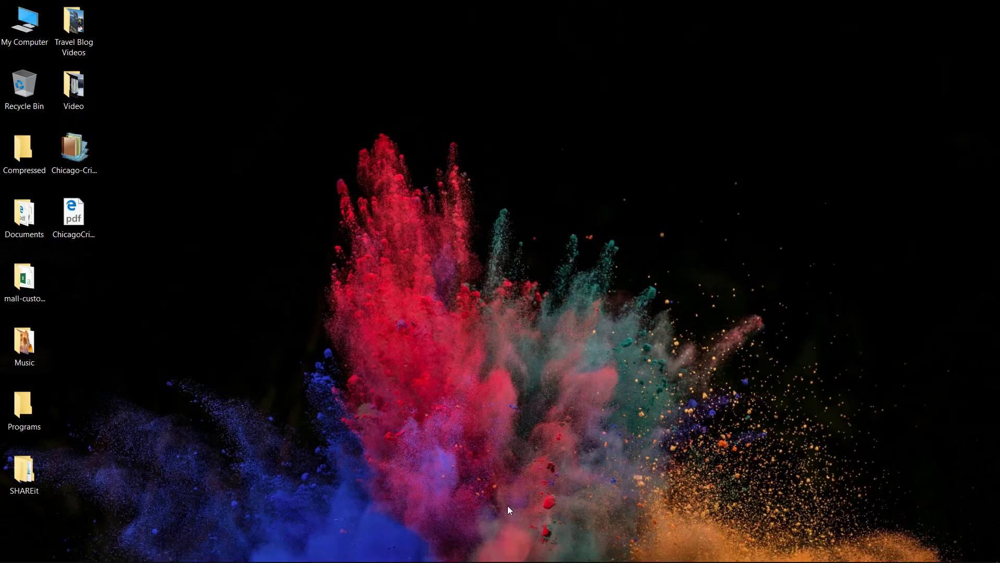
# View the drives in My Computer, return to the desktop, reopen My Computer maximized, and open the computer's system properties
pyautogui.click(540, 552)
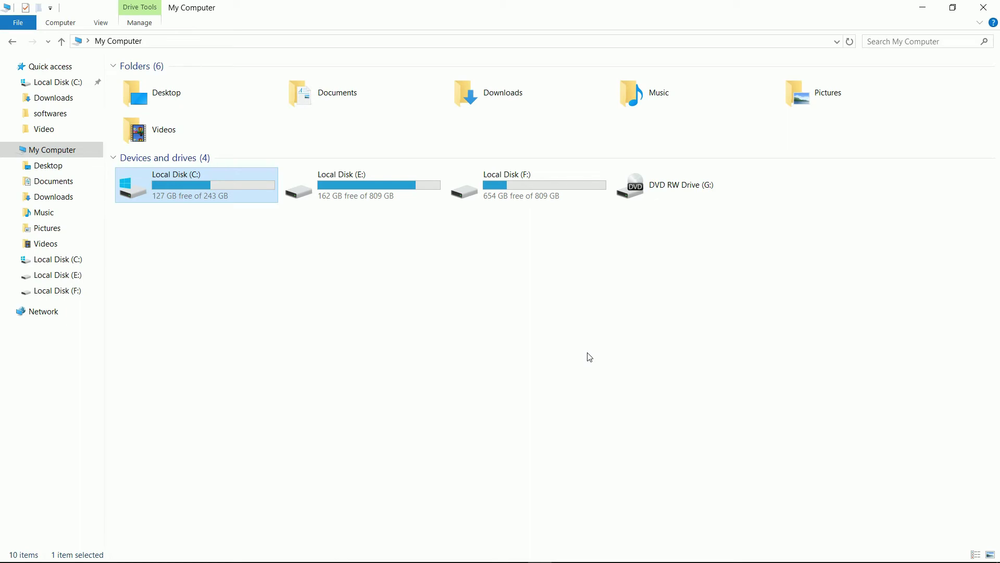
pyautogui.press('super+d')
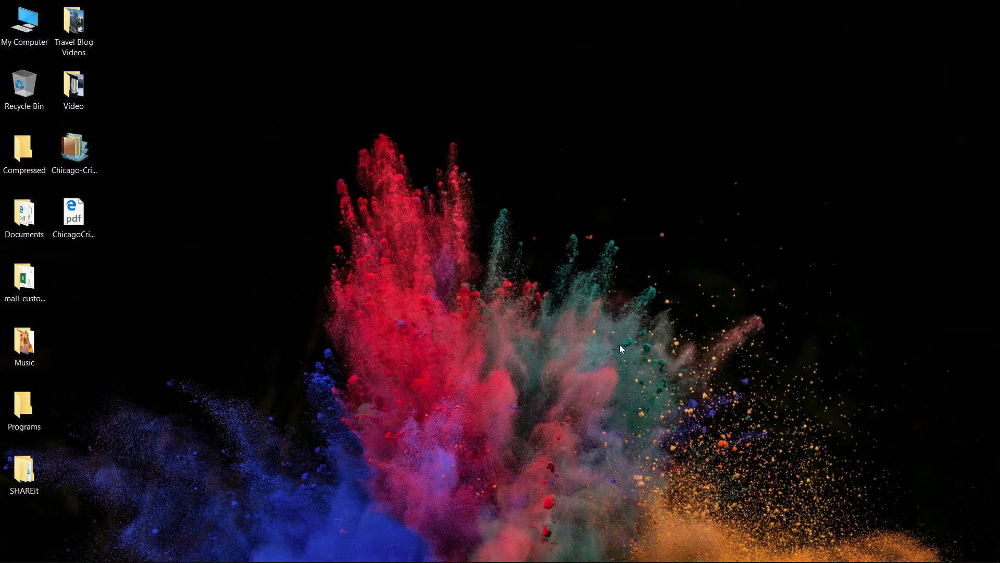
pyautogui.doubleClick(32, 35)
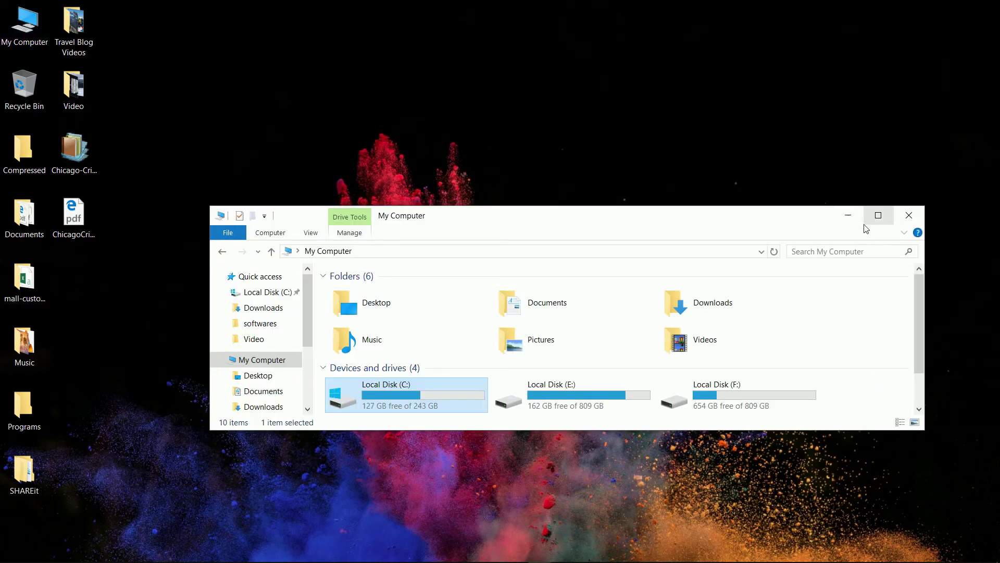
pyautogui.click(878, 215)
pyautogui.rightClick(479, 350)
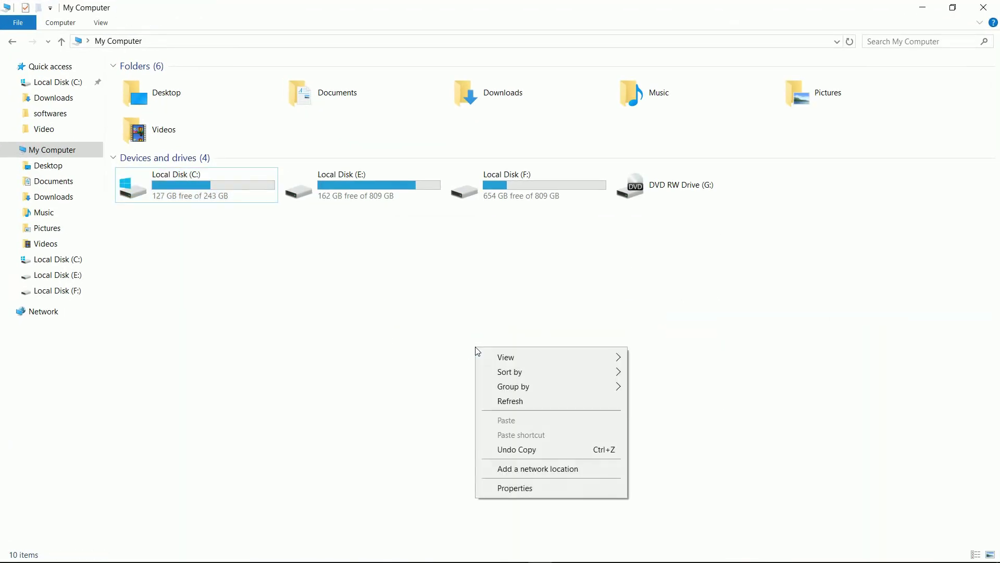
pyautogui.click(534, 489)
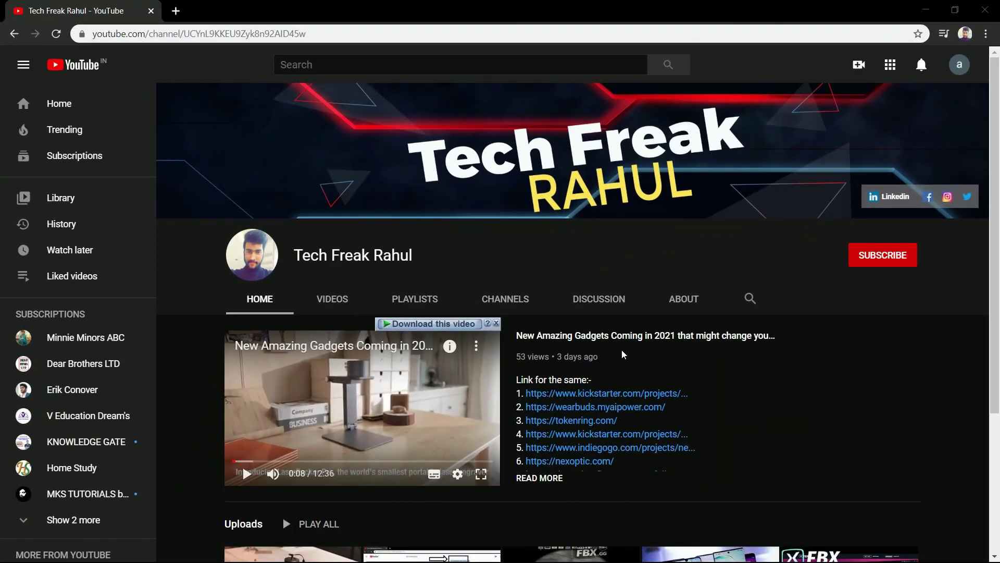
# Subscribe to the open channel on YouTube in Chrome and set its notifications to All
pyautogui.click(873, 257)
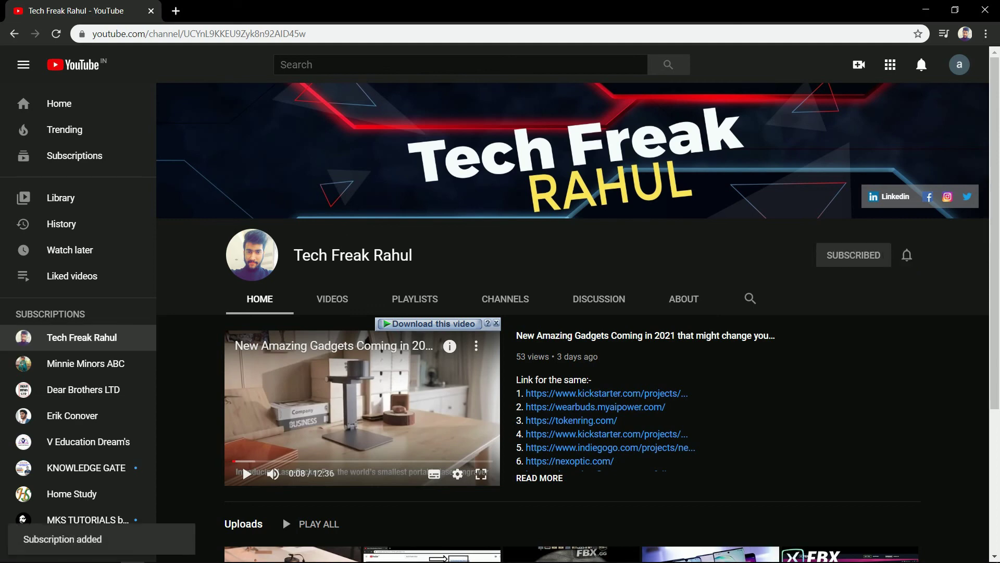
pyautogui.click(909, 259)
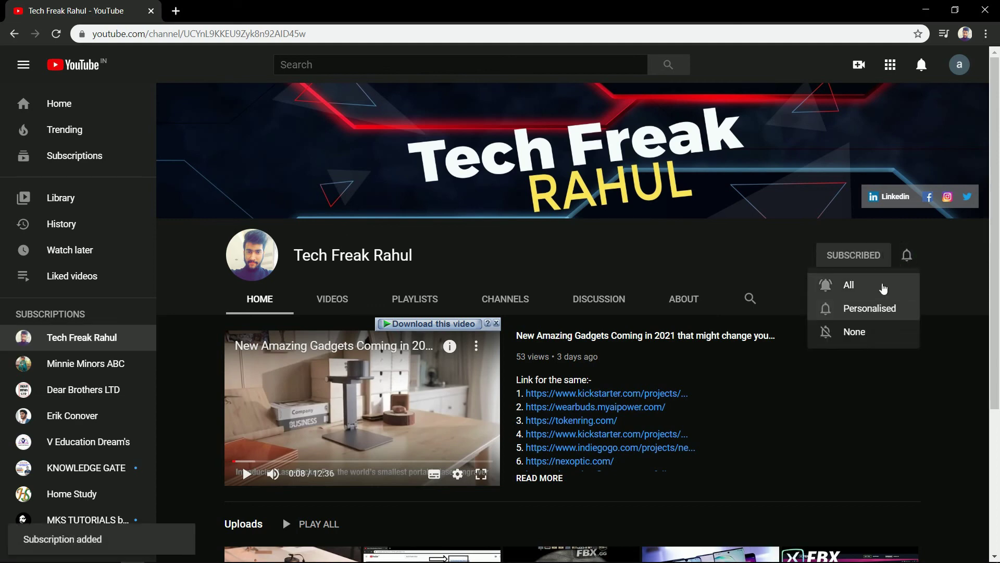
pyautogui.click(882, 286)
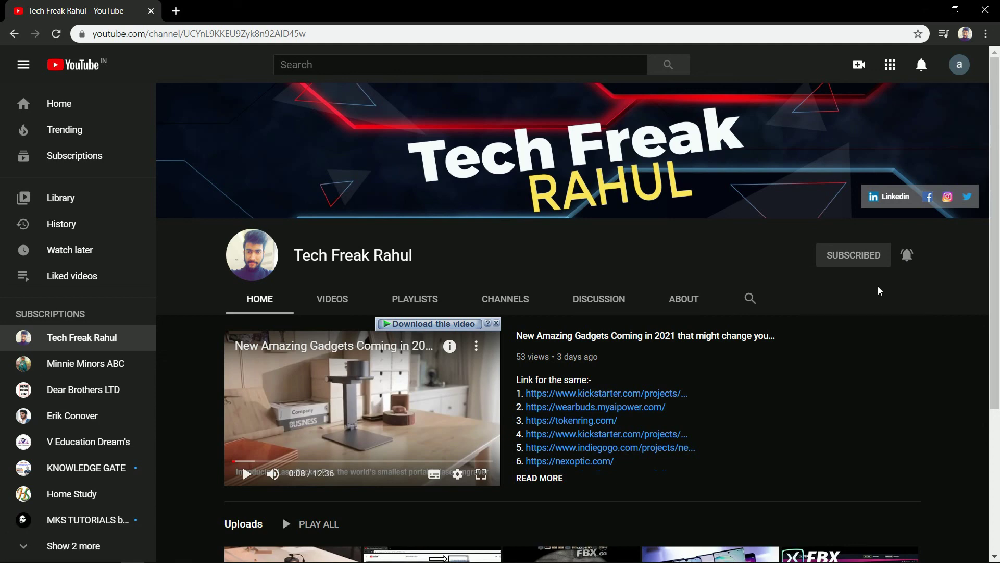